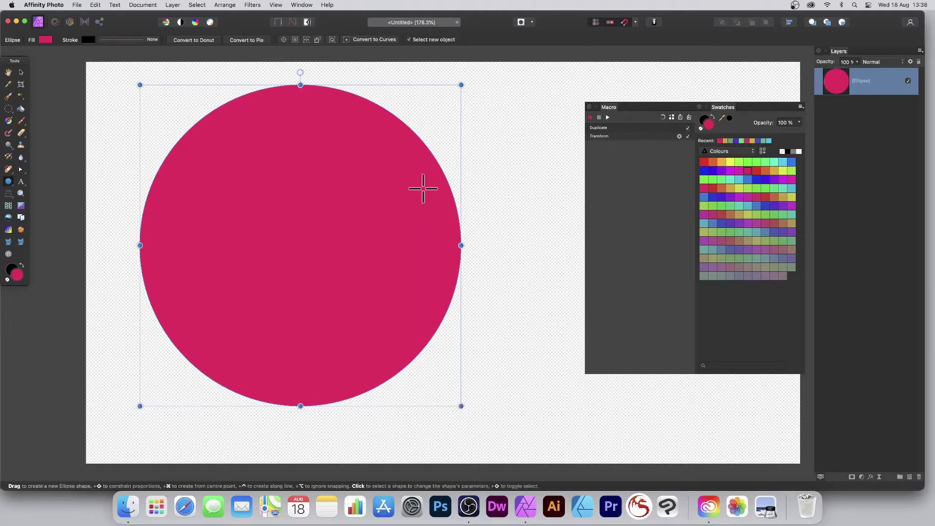
- Clear the previously recorded actions from the macro and look up the Macro entry among the studio panels
left_click(662, 117)
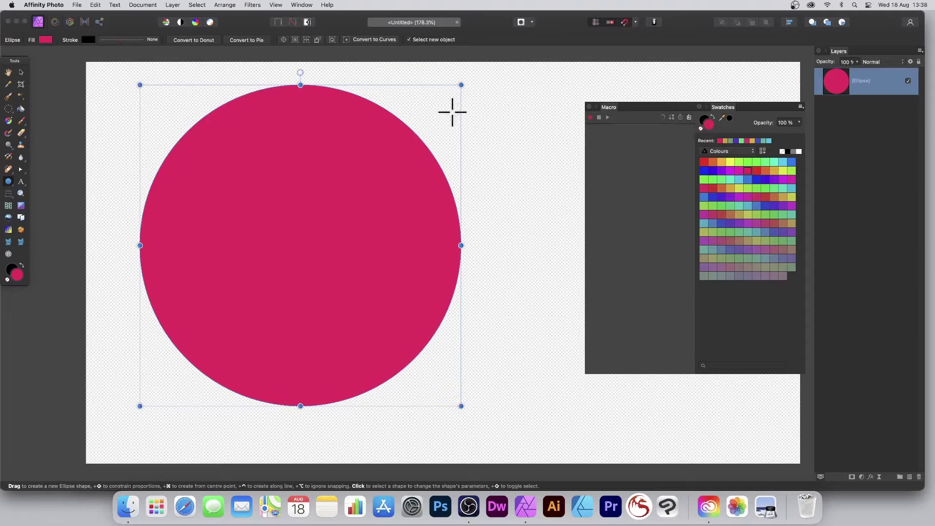
left_click(276, 5)
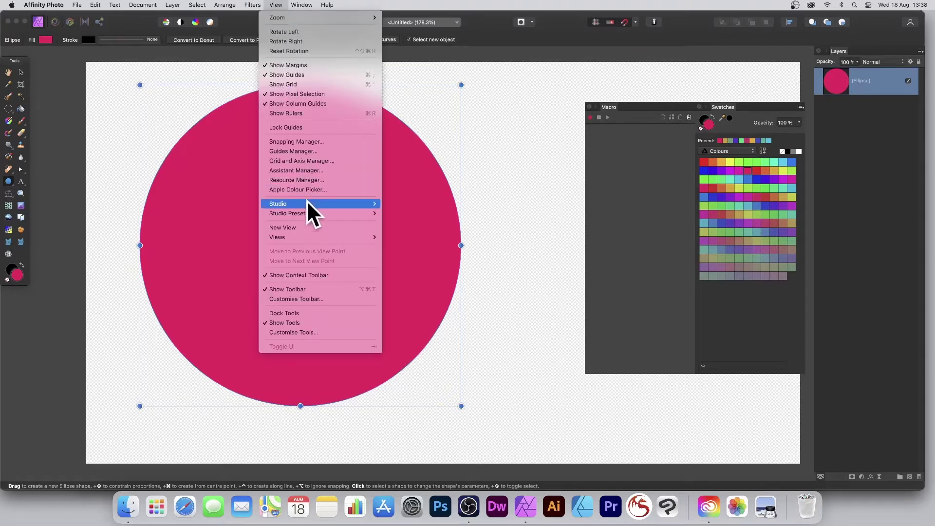
mouse_move(309, 202)
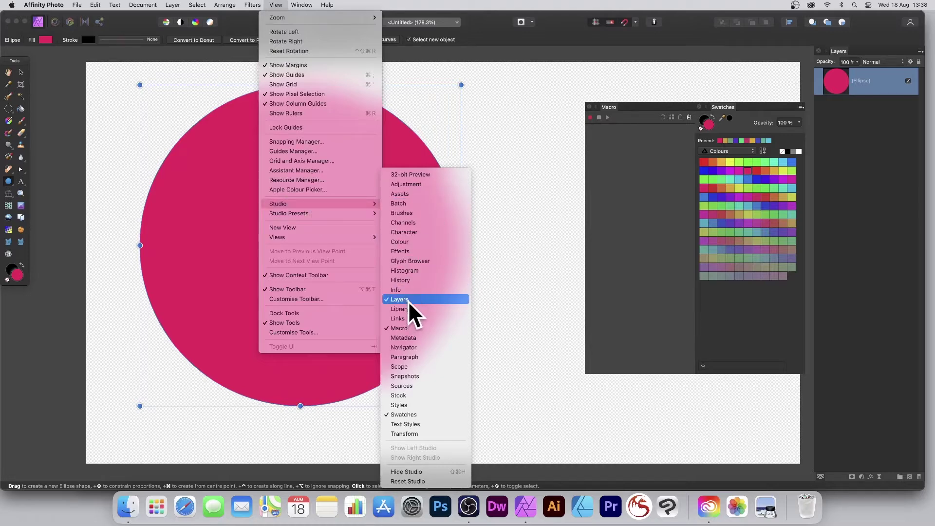
left_click(520, 40)
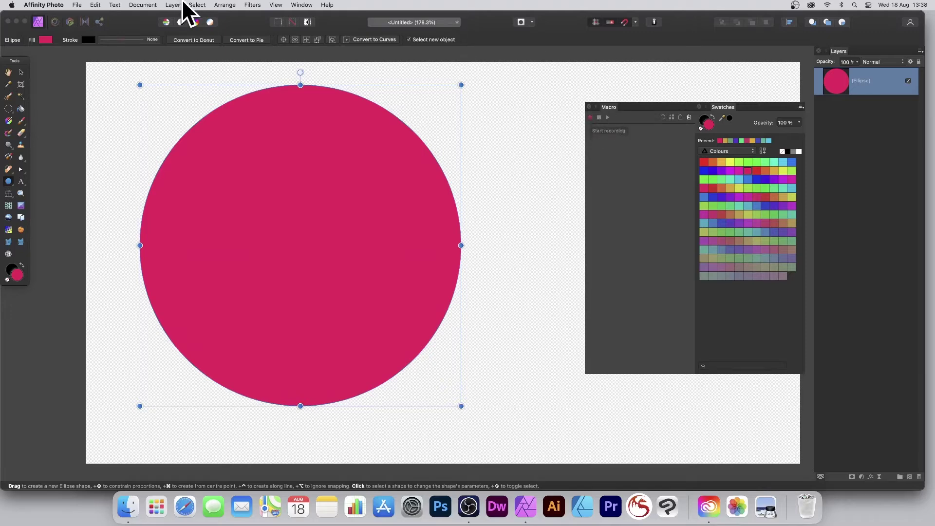
- Record a macro that duplicates the circle and shrinks the copy slightly, keeping its lower-right corner fixed
left_click(591, 117)
left_click(173, 5)
left_click(182, 174)
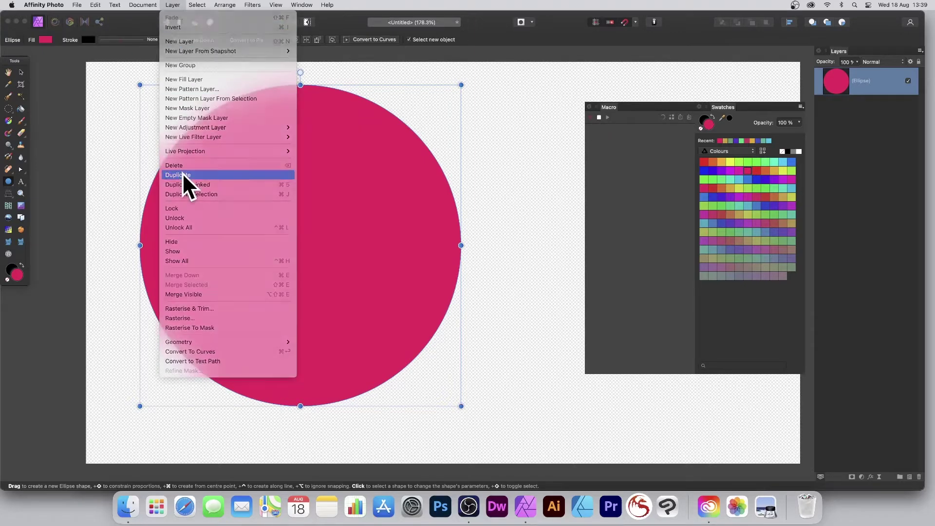
left_click(139, 85)
left_click_drag(138, 84, 143, 91)
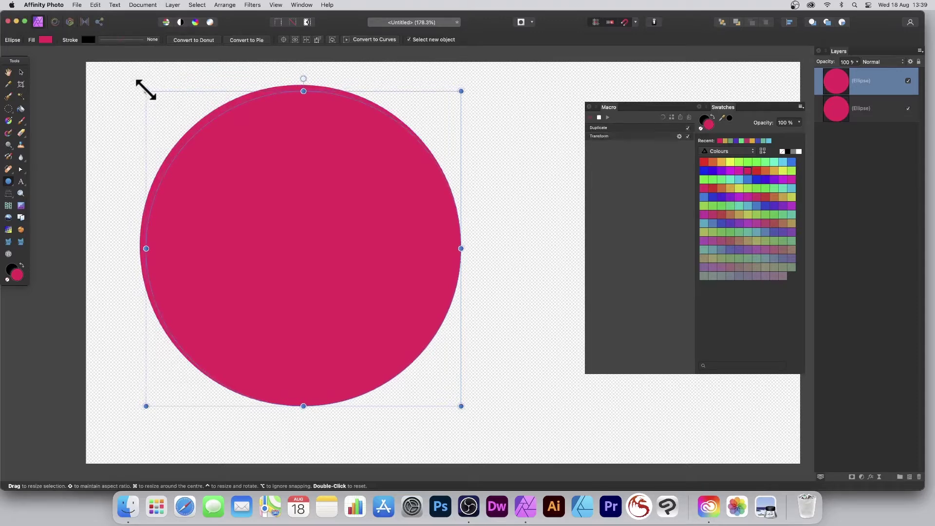
left_click(599, 117)
- Replay the macro repeatedly with the top circle selected until there are 66 progressively smaller nested circles
key("h")
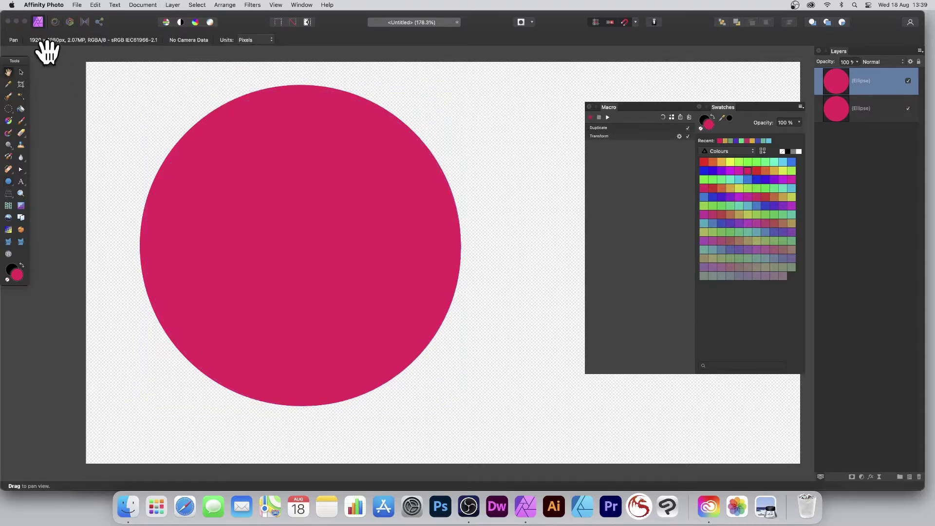
left_click(21, 73)
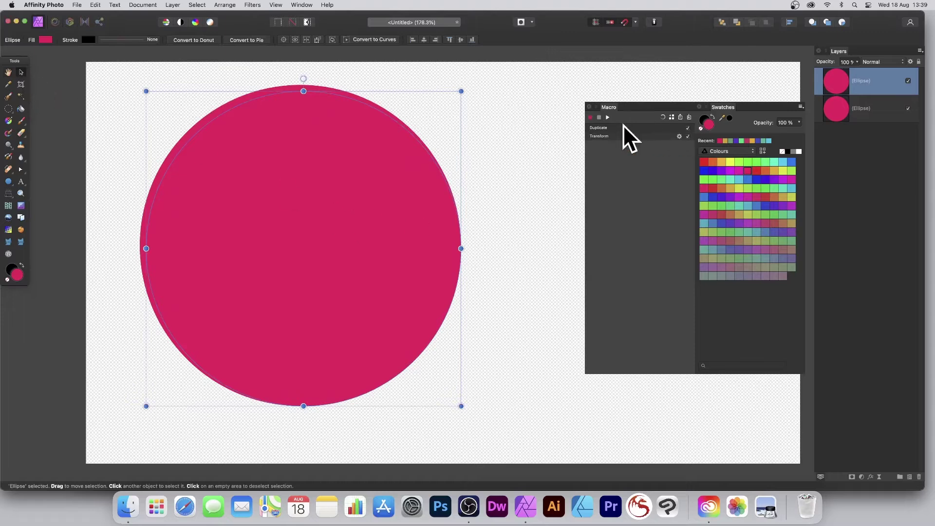
left_click(607, 117)
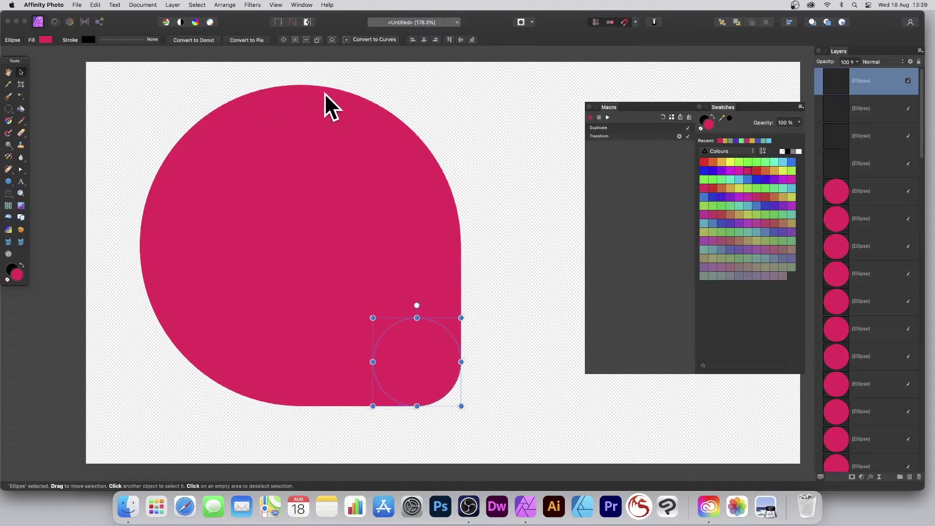
- Fill the largest circle with orange and recolour other nested circles in varied swatch colours, including gold for a smaller inner one
left_click(285, 87)
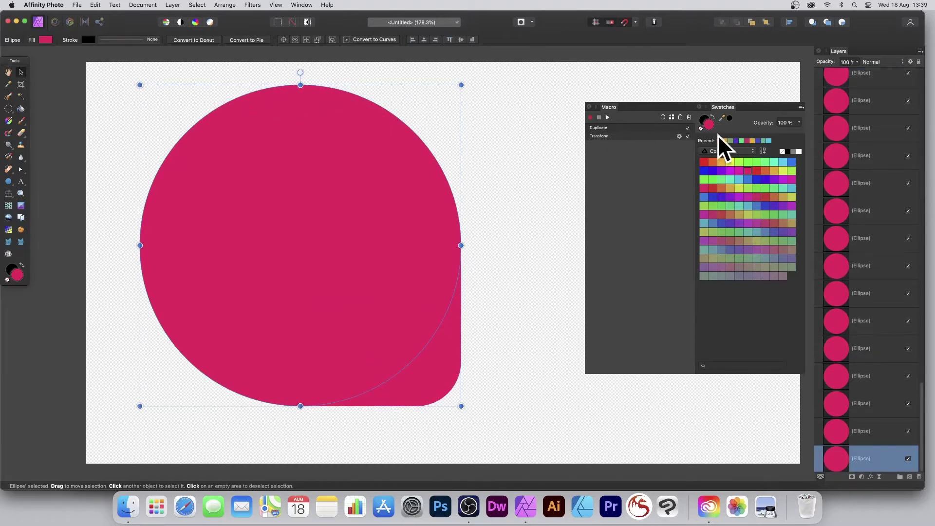
left_click(712, 160)
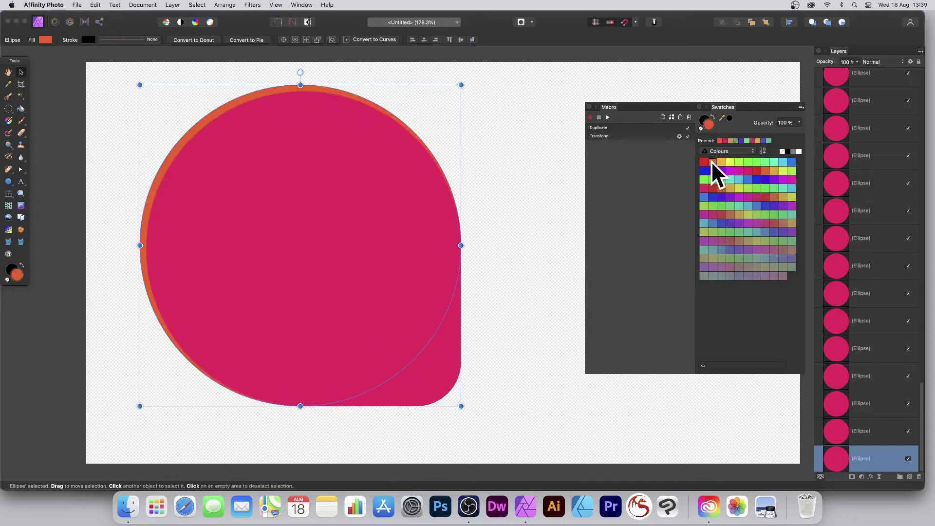
left_click(326, 111)
left_click(781, 170)
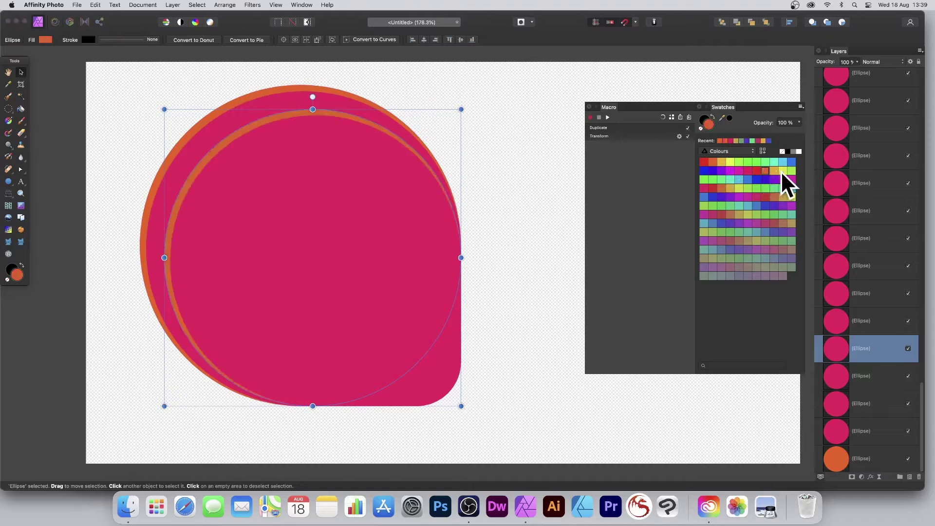
left_click(325, 133)
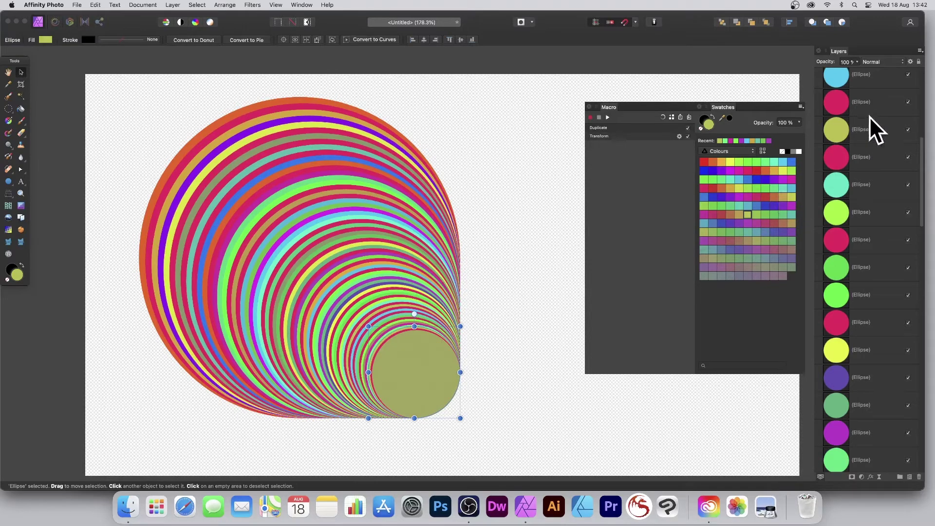
left_click(856, 157)
left_click(773, 171)
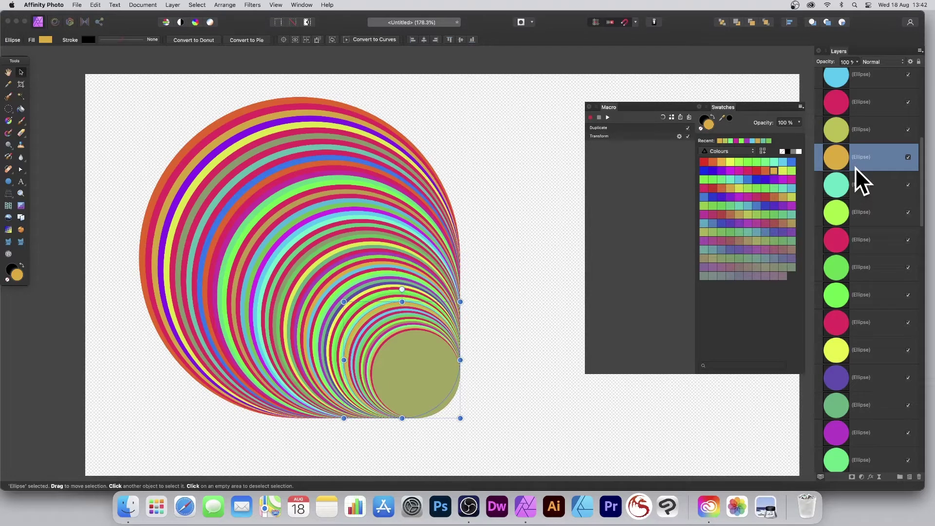
scroll(856, 167, "down", 1)
- Select all the nested circles and align them to a common centre horizontally and vertically
left_click_drag(105, 74, 528, 467)
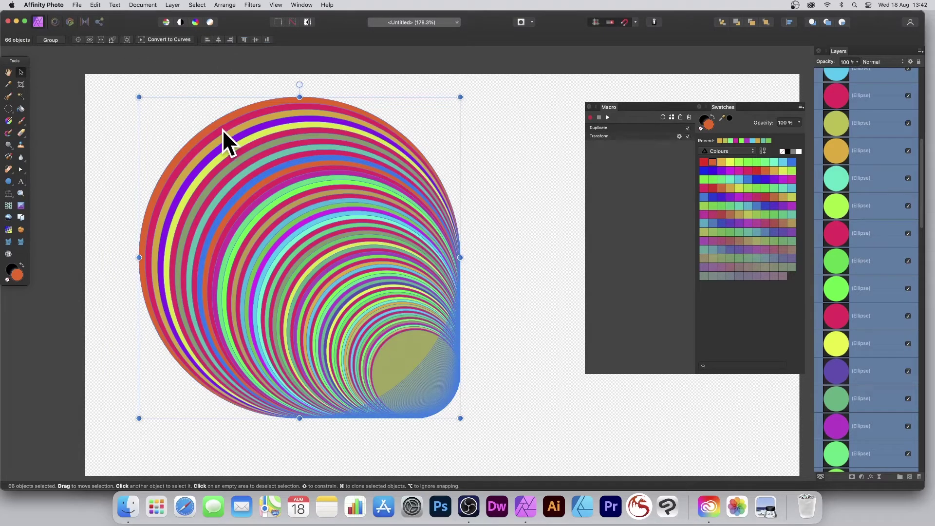
left_click(219, 40)
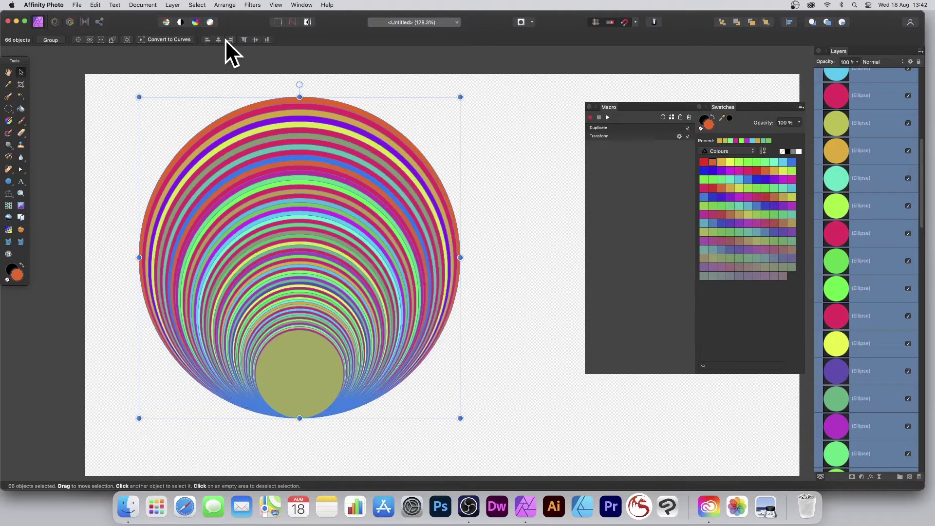
left_click(255, 40)
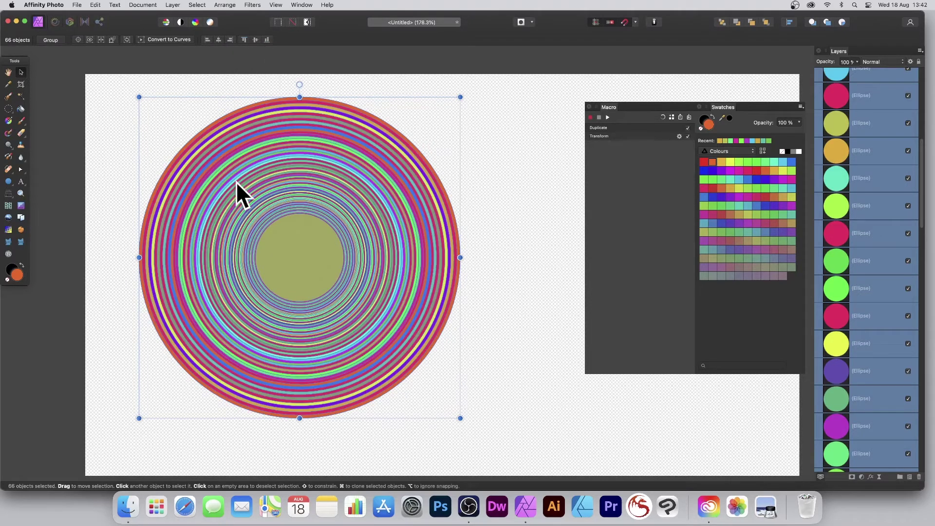
- Merge all the visible concentric circles into a new pixel layer
left_click_drag(110, 80, 535, 442)
left_click(173, 4)
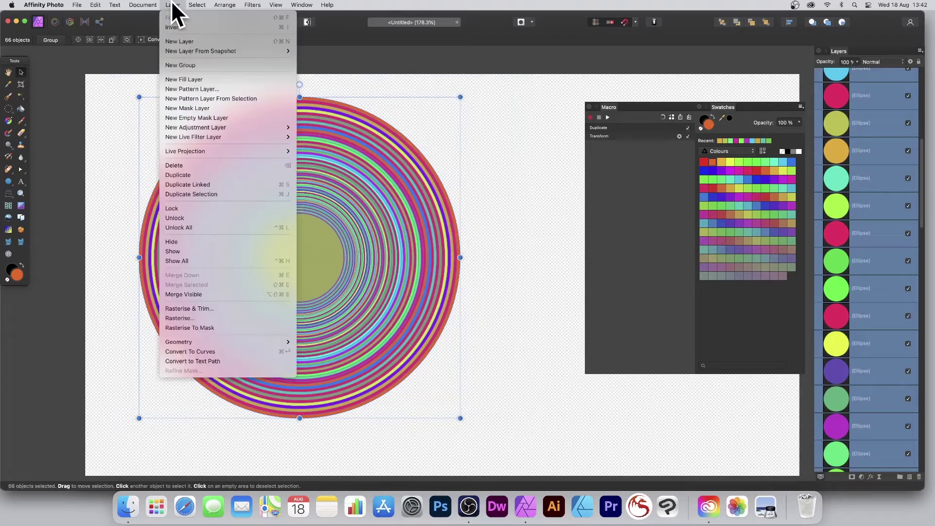
left_click(205, 294)
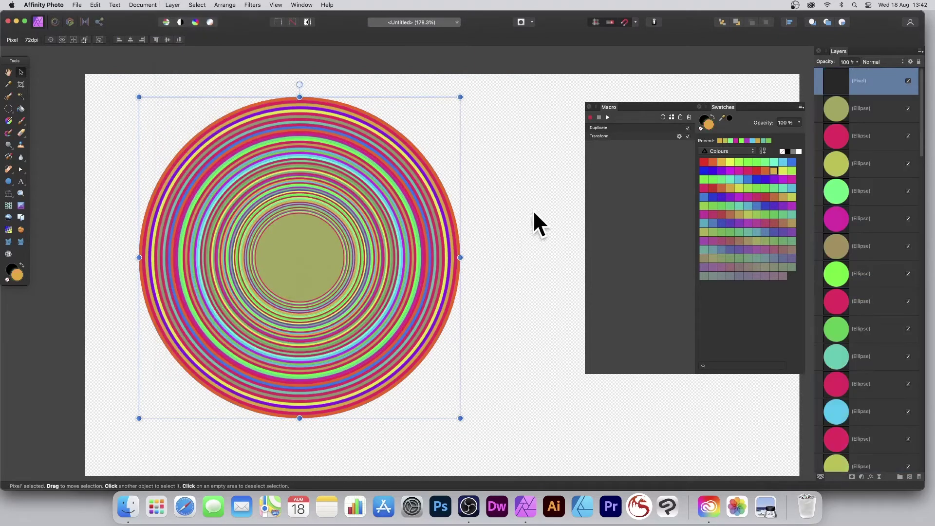
- Delete all the original ellipse layers, keeping only the merged pixel layer
left_click(840, 110)
scroll(849, 232, "down", 10)
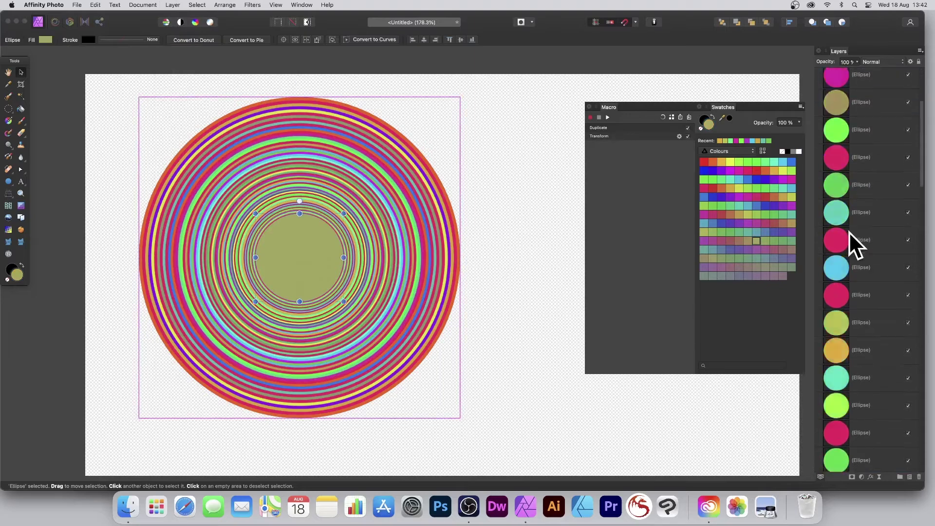
scroll(849, 231, "down", 15)
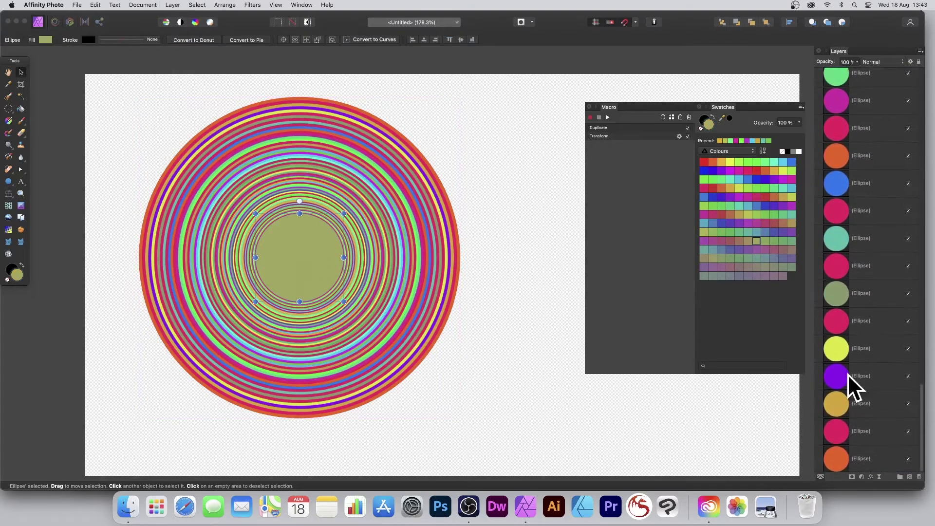
left_click(844, 460, "shift")
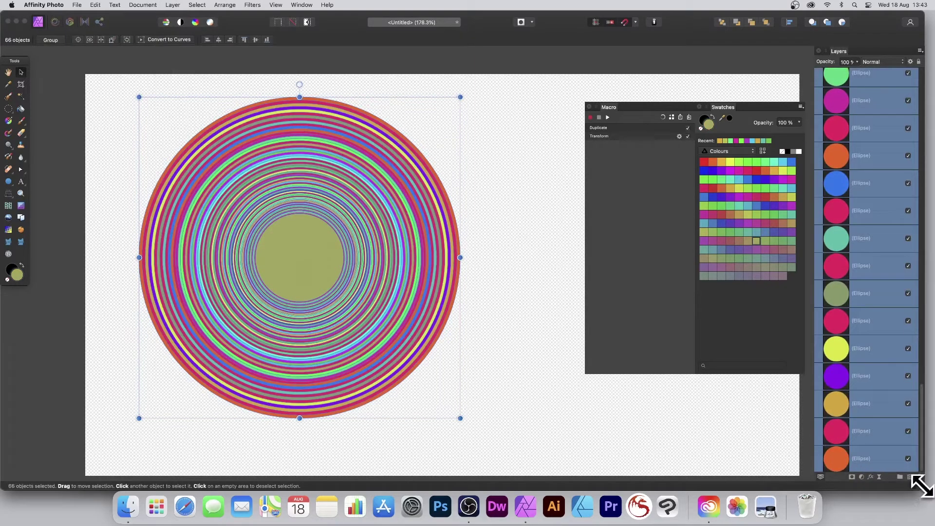
key("super+e")
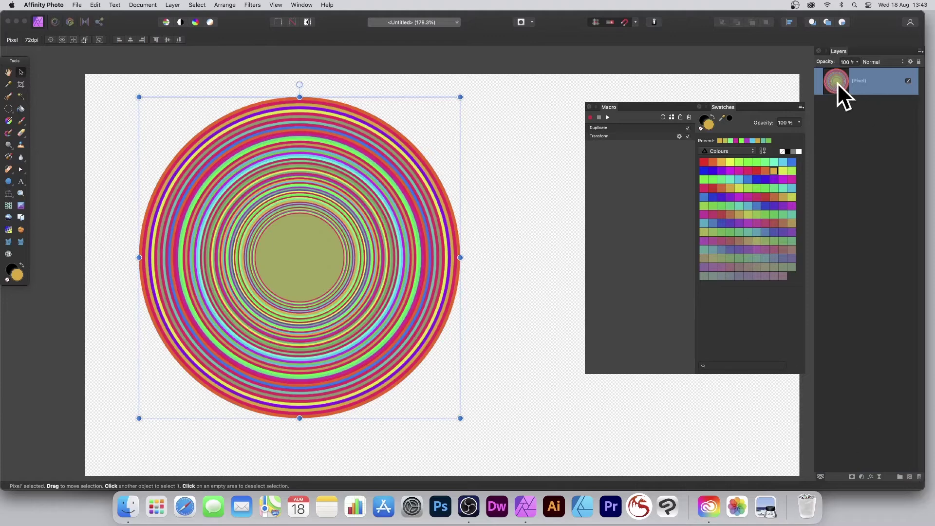
- Make six copies of the merged disc and spread them across the canvas so that they overlap
mouse_move(342, 194)
left_mouse_down()
mouse_move(324, 180)
mouse_move(440, 188)
mouse_move(295, 171)
mouse_move(364, 217)
mouse_move(415, 233)
mouse_move(289, 317)
mouse_move(226, 330)
mouse_move(447, 391)
mouse_move(461, 409)
mouse_move(495, 124)
mouse_move(440, 182)
mouse_move(296, 83)
mouse_move(365, 151)
mouse_move(131, 90)
left_mouse_up()
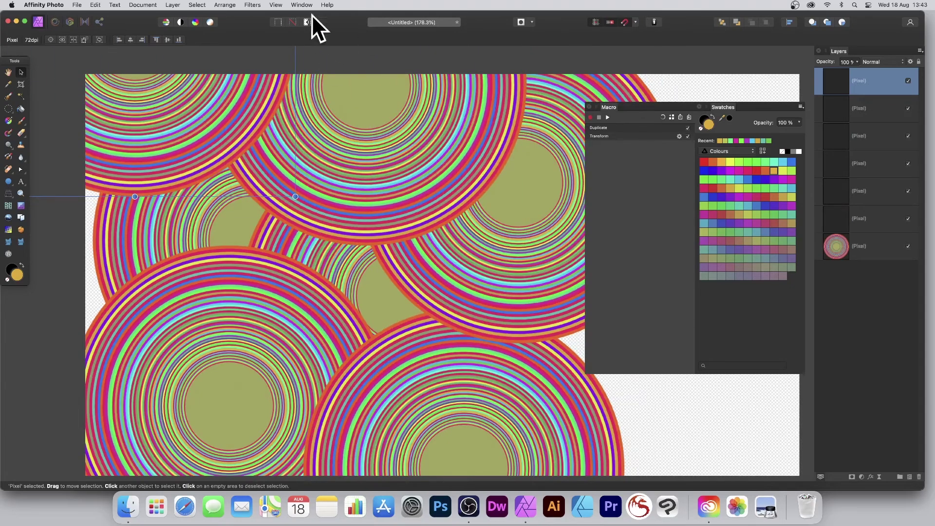
- Try darkening all the discs with a Curves adjustment layer, placing a curve point at X 0.672, Y 0.369, and undo it
left_click(251, 5)
mouse_move(253, 65)
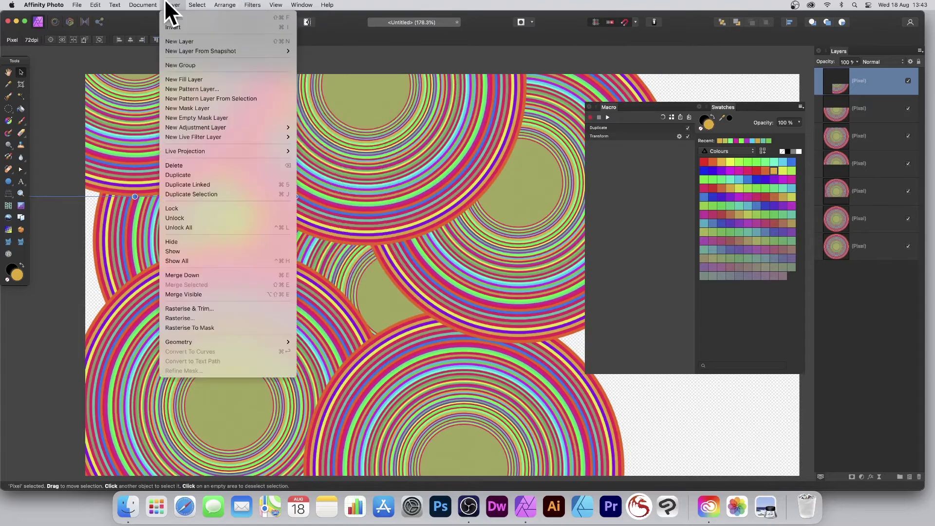
mouse_move(150, 7)
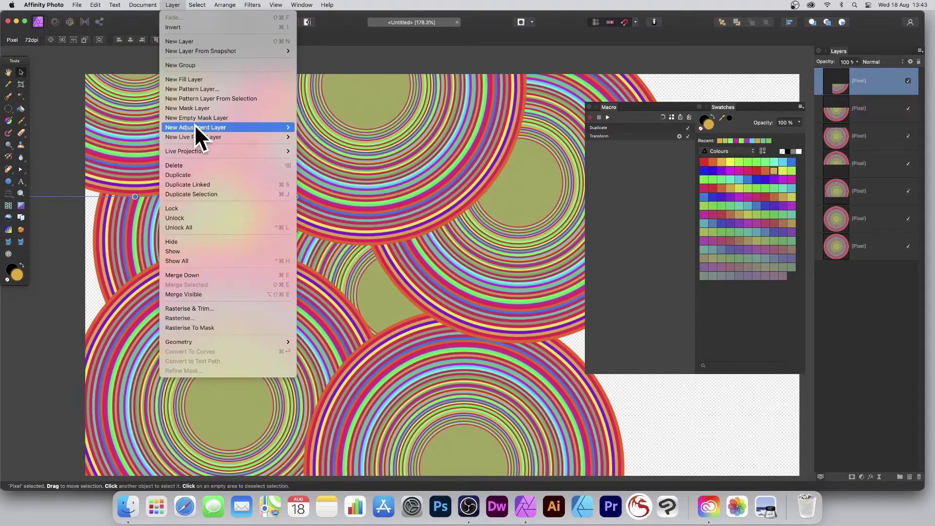
mouse_move(194, 125)
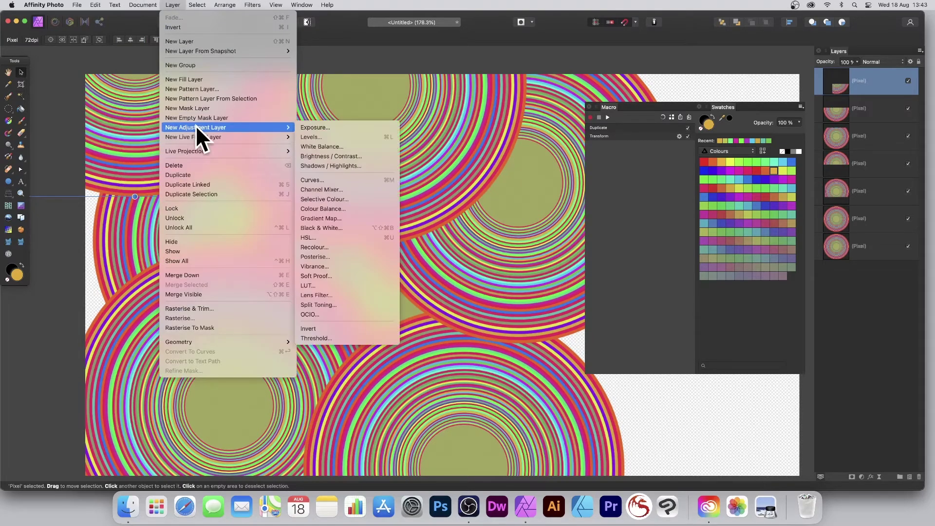
left_click(338, 180)
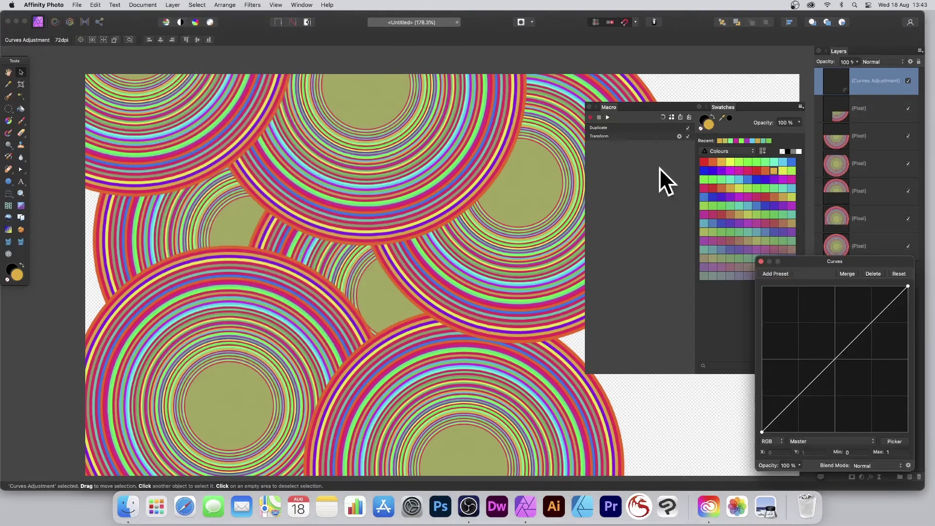
left_click_drag(841, 353, 860, 377)
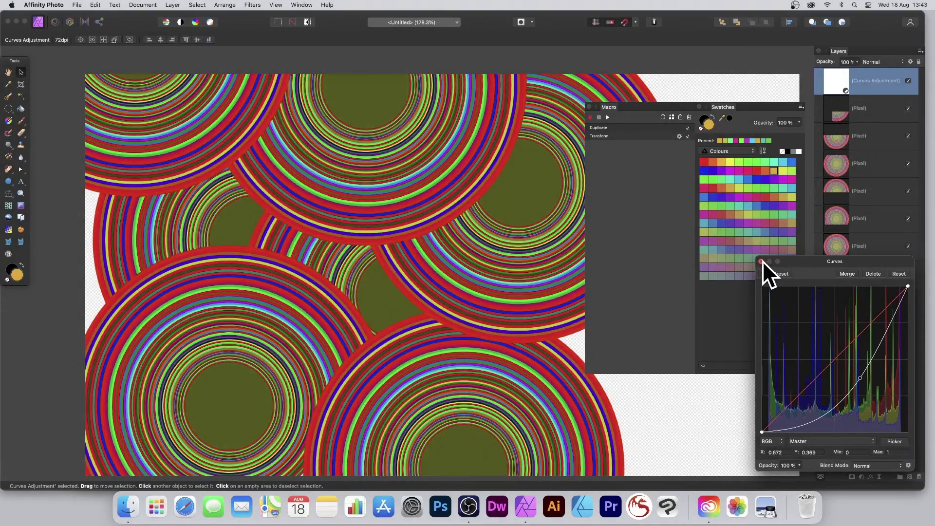
left_click(761, 262)
scroll(891, 158, "up", 1)
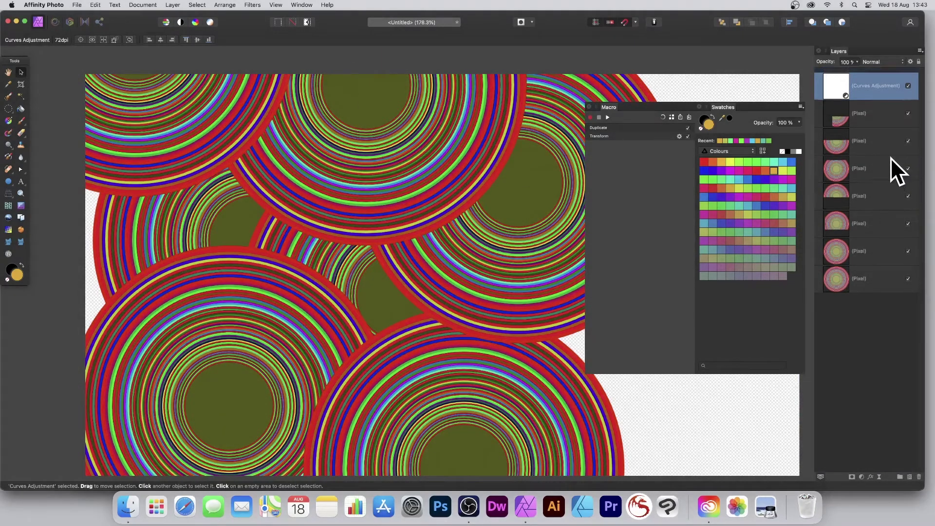
key("super+z")
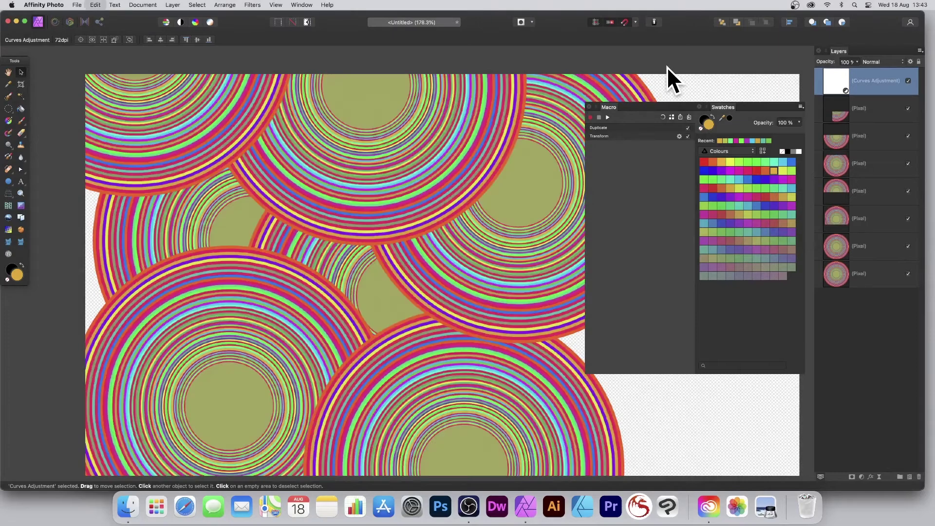
key("super+z")
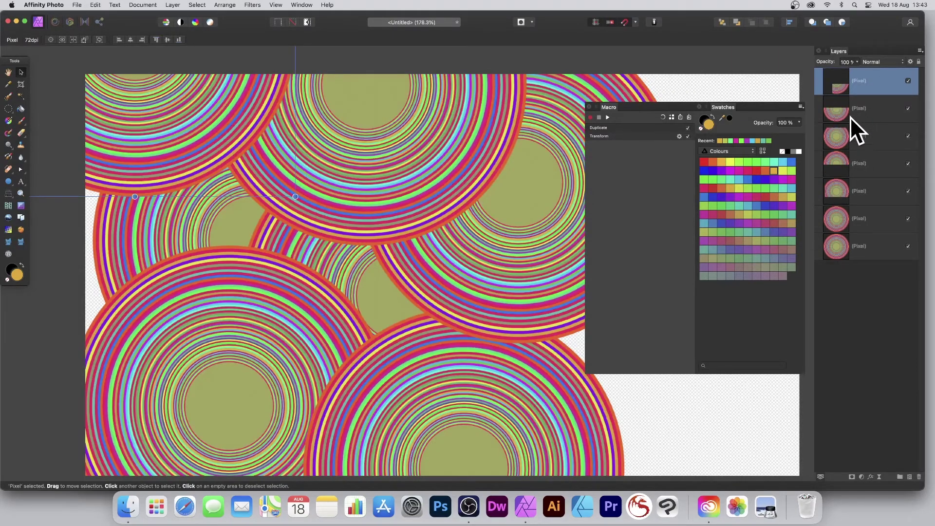
- Add an HSL adjustment with a 66.7° hue shift above the third disc layer and nest it inside that layer
left_click(859, 137)
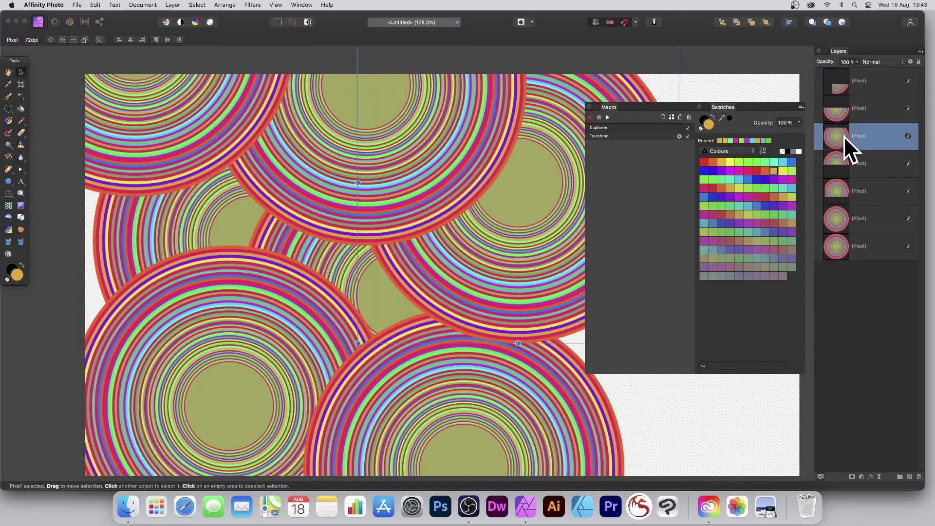
left_click(172, 5)
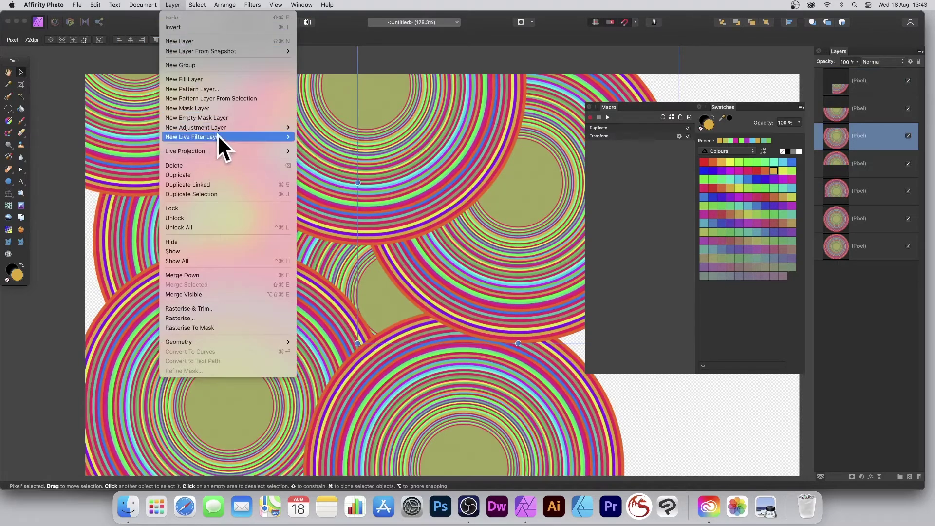
mouse_move(223, 128)
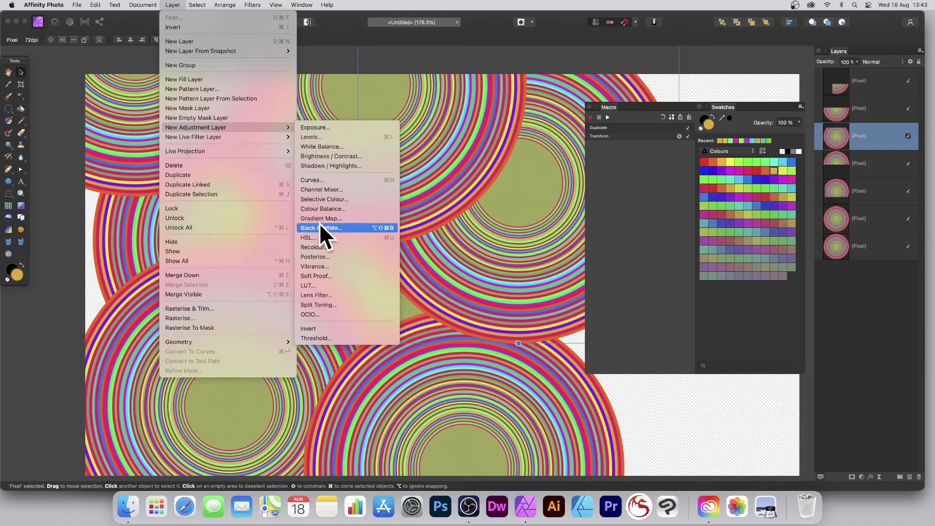
left_click(319, 237)
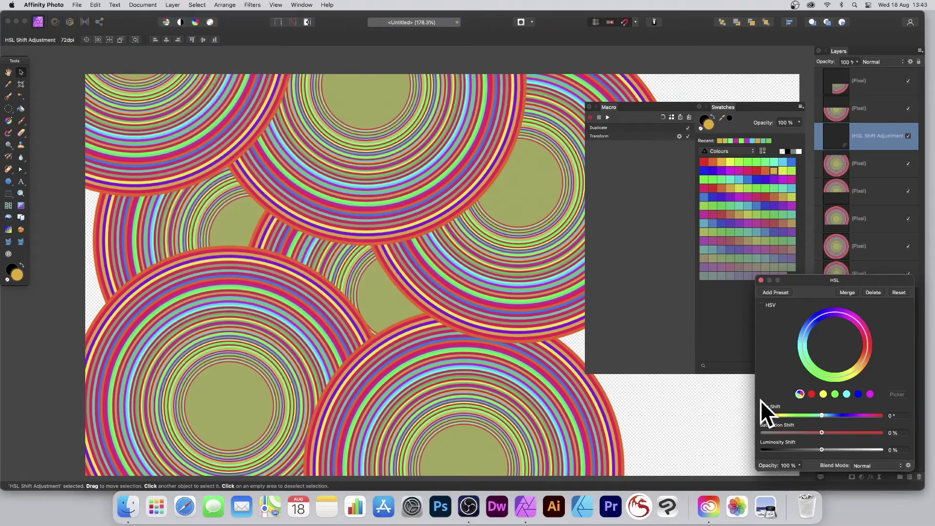
left_click_drag(810, 415, 844, 426)
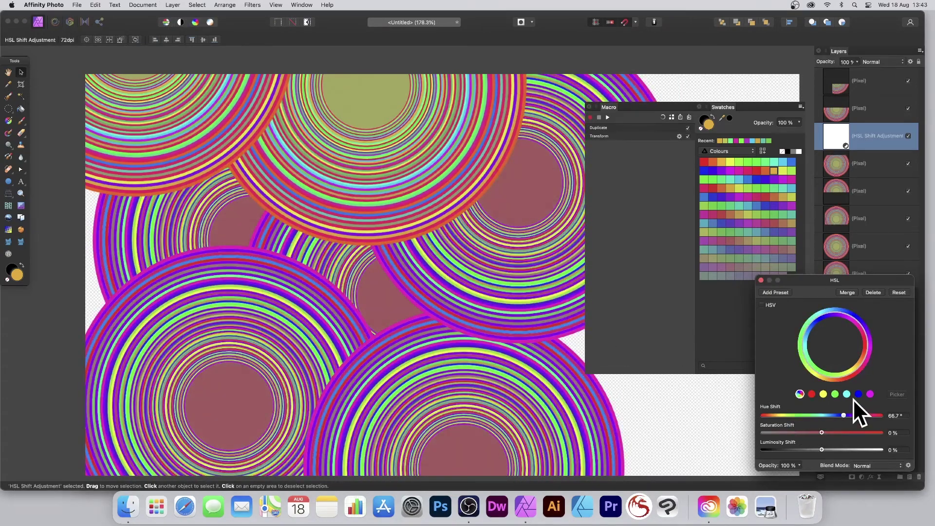
left_click(761, 280)
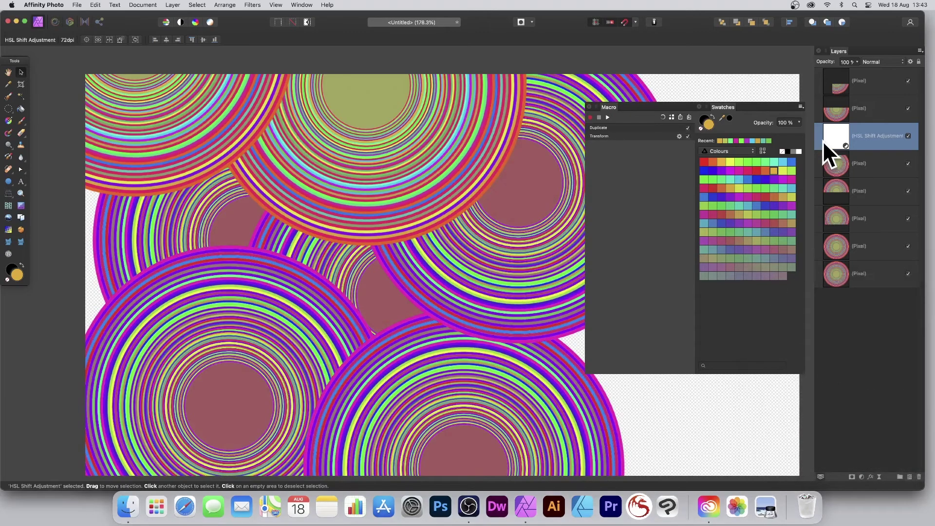
left_click_drag(833, 133, 846, 165)
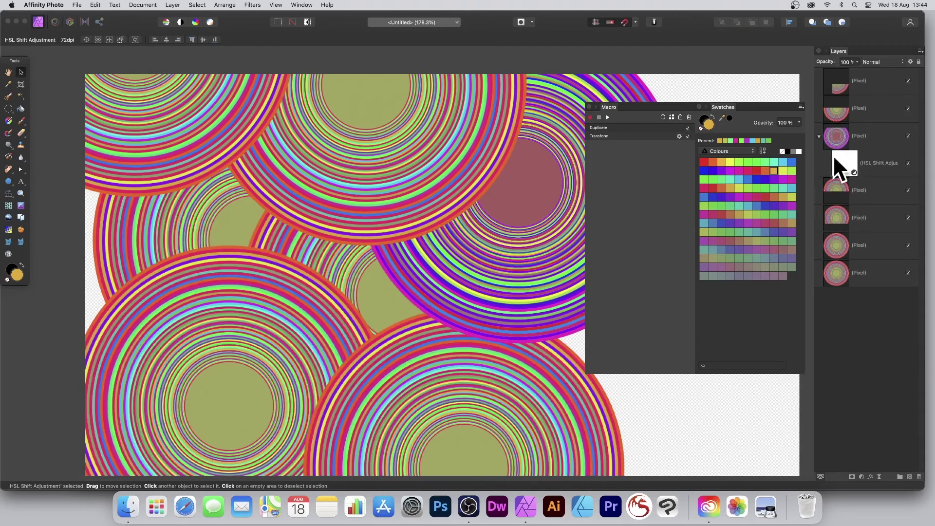